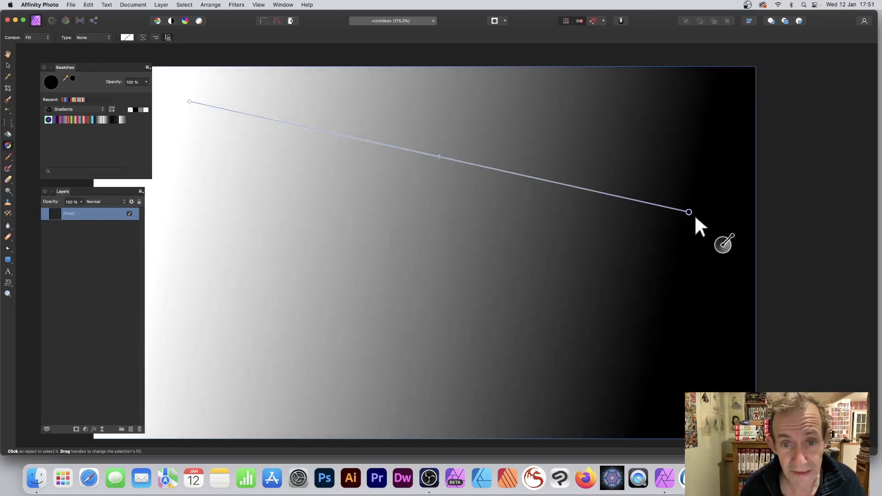
Step: Apply the red, blue, olive, pink and cyan preset from the Gradients swatches to the pixel layer's linear gradient
{"action": "left_click", "coordinate": [65, 120]}
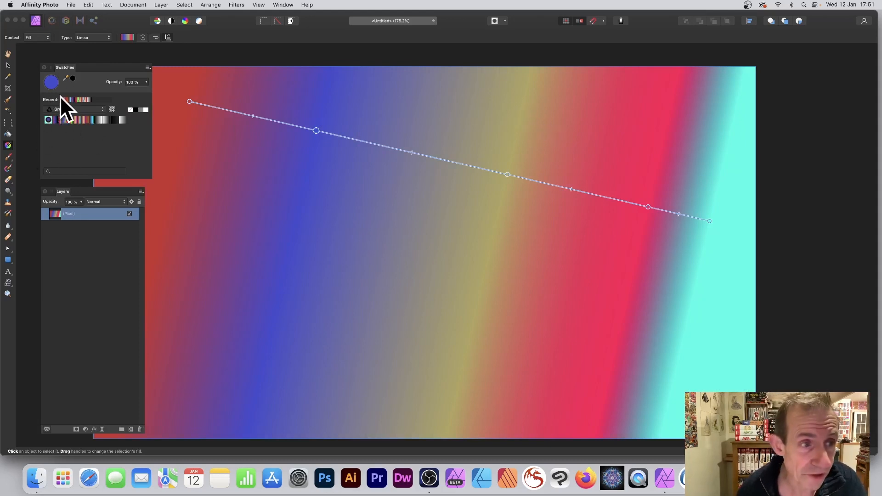
{"action": "left_click", "coordinate": [68, 109]}
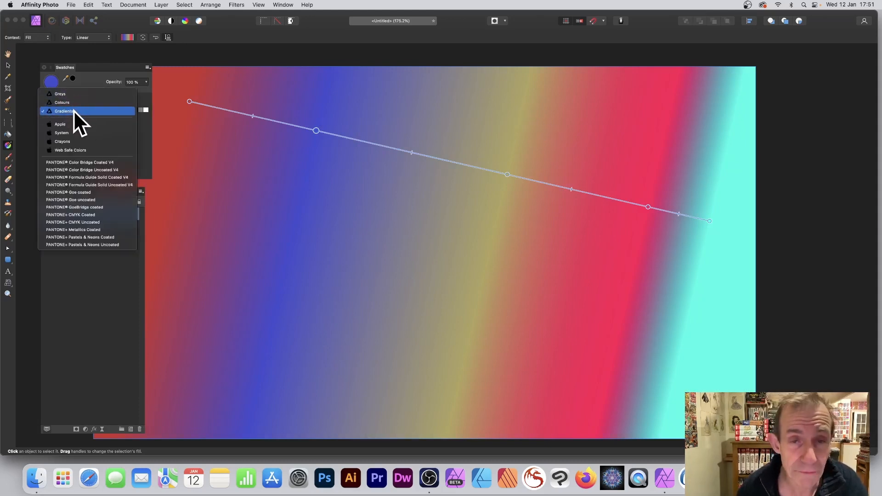
{"action": "left_click", "coordinate": [73, 111]}
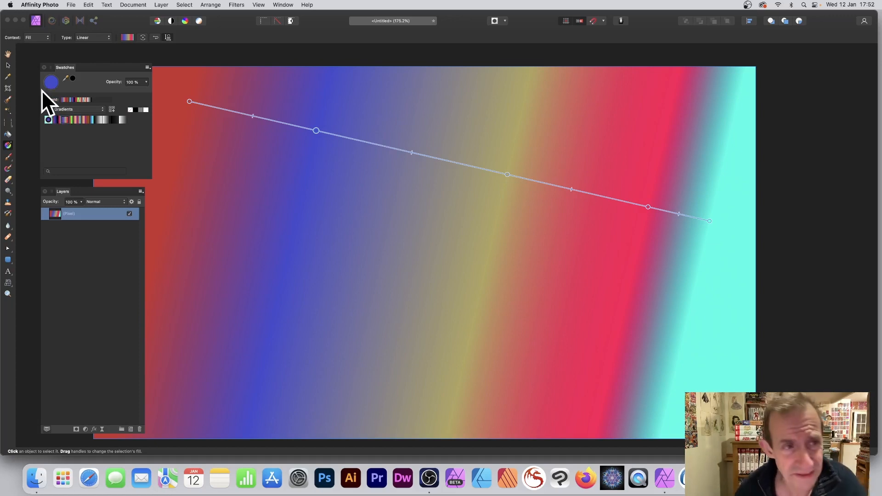
Step: Enter the Liquify persona and use the Twirl tool to swirl the gradient's blue band, its pink area and the lower centre
{"action": "left_click", "coordinate": [236, 5]}
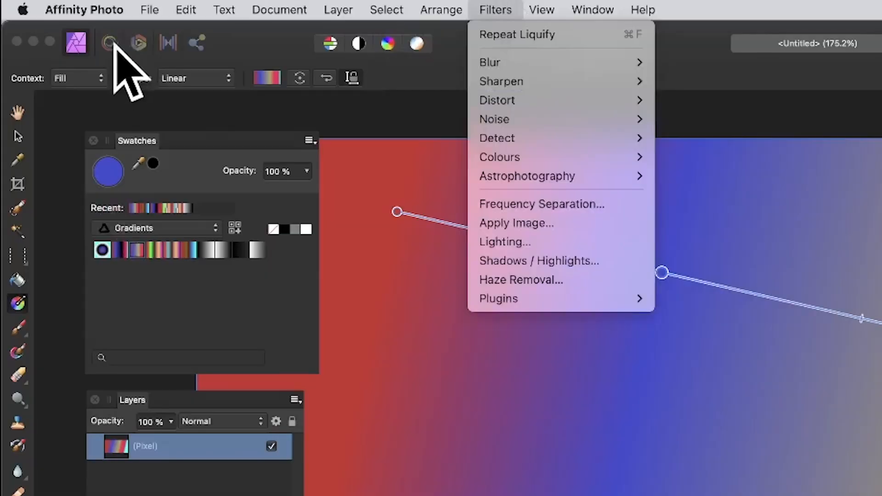
{"action": "left_click", "coordinate": [53, 20]}
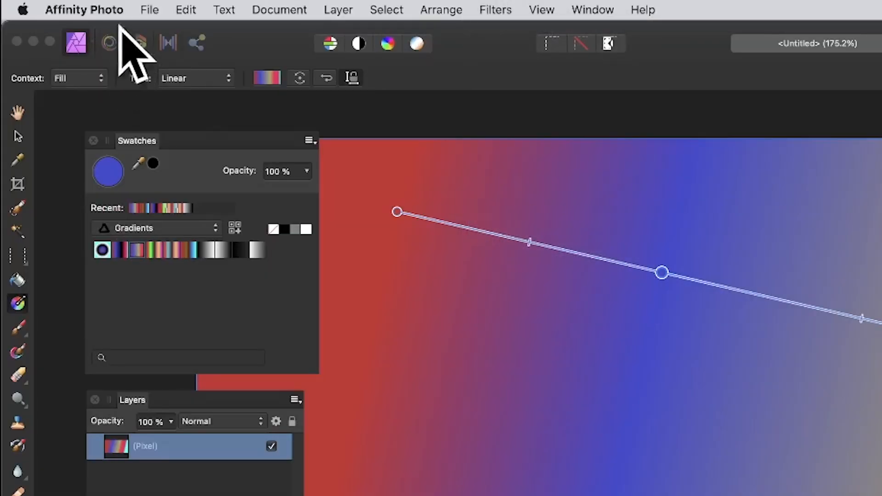
{"action": "left_click", "coordinate": [110, 42]}
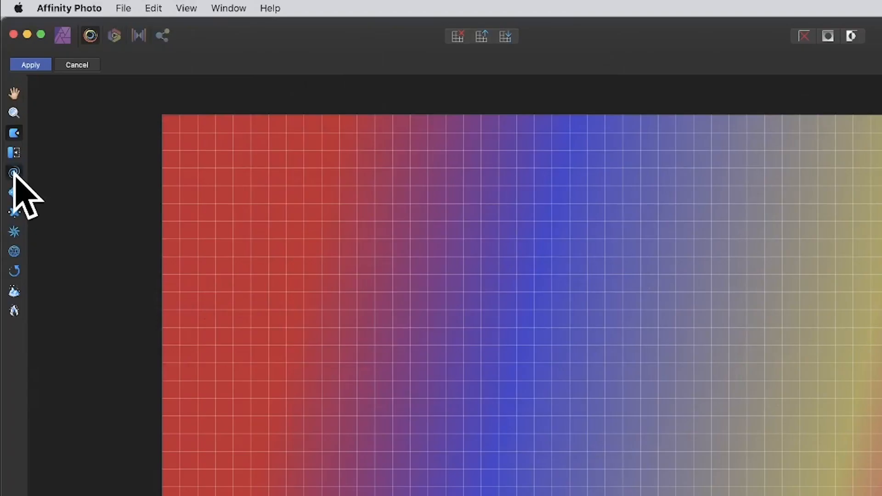
{"action": "left_click", "coordinate": [14, 173]}
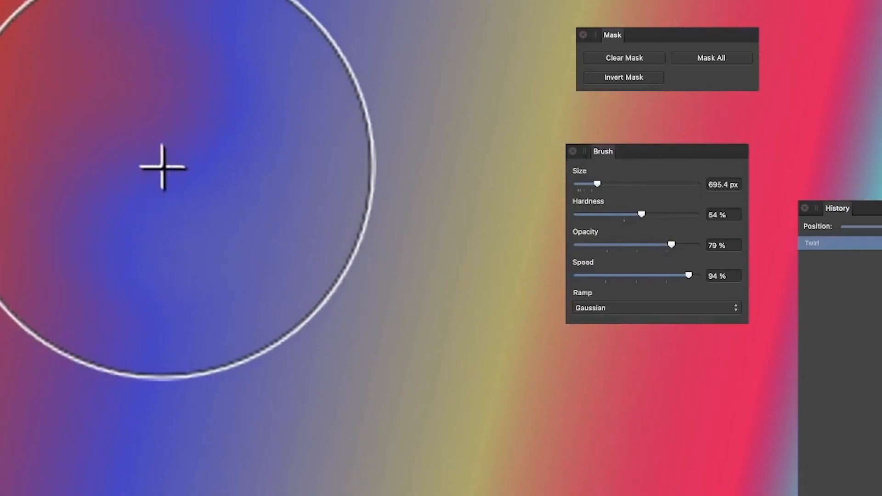
{"action": "mouse_move", "coordinate": [163, 166]}
{"action": "left_mouse_down"}
{"action": "mouse_move", "coordinate": [296, 191]}
{"action": "mouse_move", "coordinate": [173, 128]}
{"action": "mouse_move", "coordinate": [212, 165]}
{"action": "mouse_move", "coordinate": [252, 163]}
{"action": "left_mouse_up"}
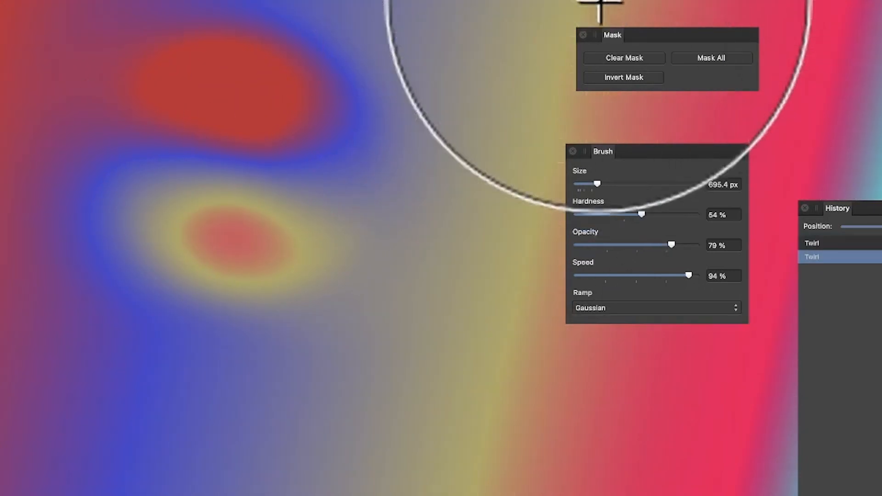
{"action": "left_click_drag", "start_coordinate": [601, 15], "coordinate": [603, 27]}
{"action": "left_click_drag", "start_coordinate": [506, 363], "coordinate": [515, 373]}
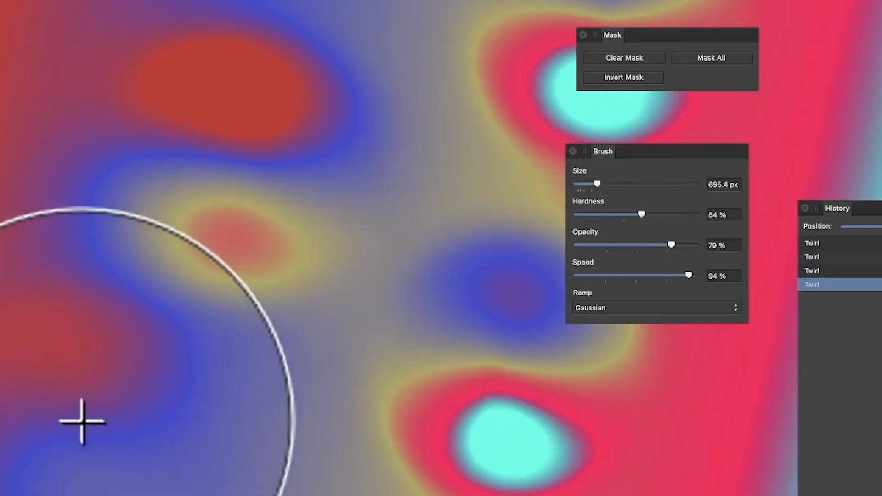
Step: Twirl more spots across the rest of the gradient, including the right side and the red area, and apply the Liquify changes
{"action": "key", "text": "m"}
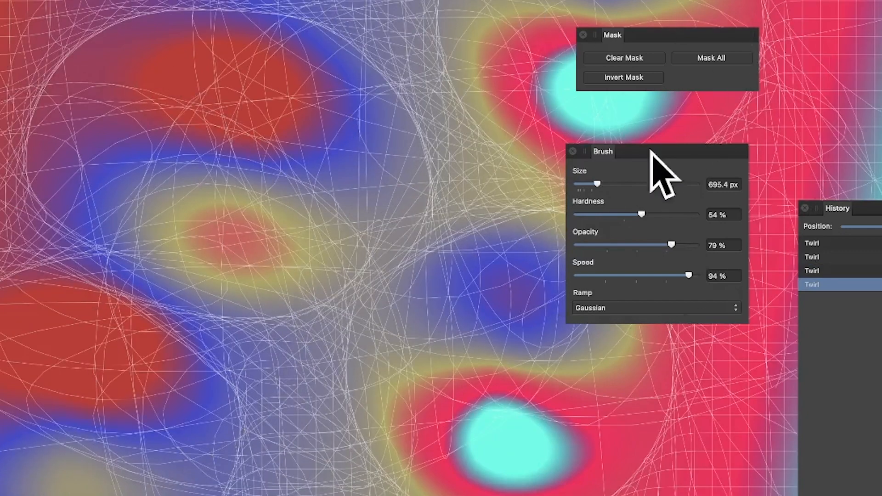
{"action": "left_click_drag", "start_coordinate": [878, 60], "coordinate": [836, 115]}
{"action": "left_click_drag", "start_coordinate": [758, 429], "coordinate": [760, 429]}
{"action": "key", "text": "m"}
{"action": "key", "text": "m"}
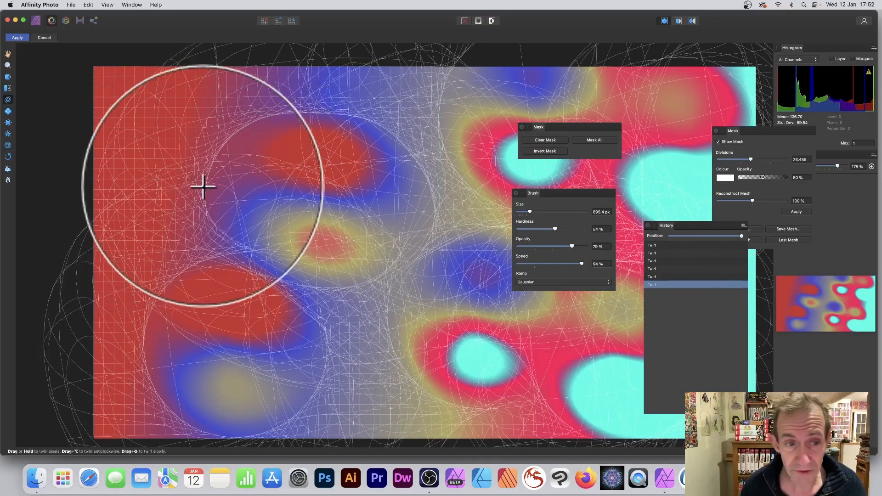
{"action": "key", "text": "m"}
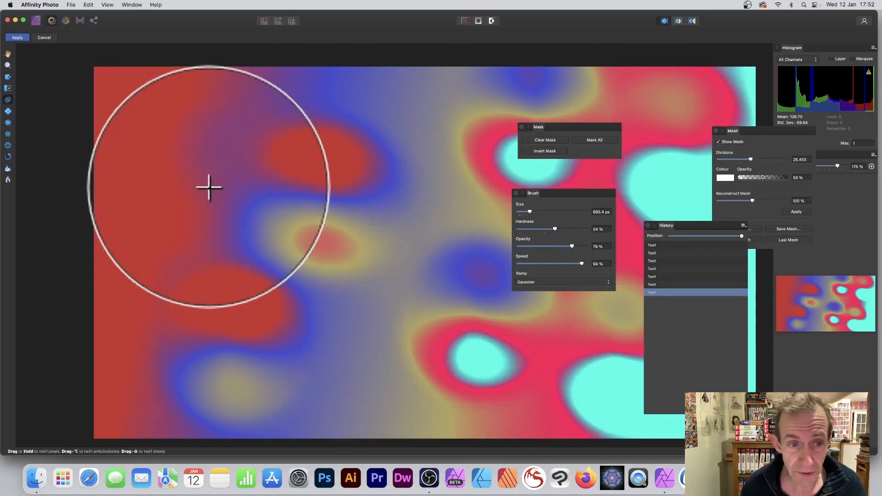
{"action": "left_click_drag", "start_coordinate": [209, 188], "coordinate": [214, 188]}
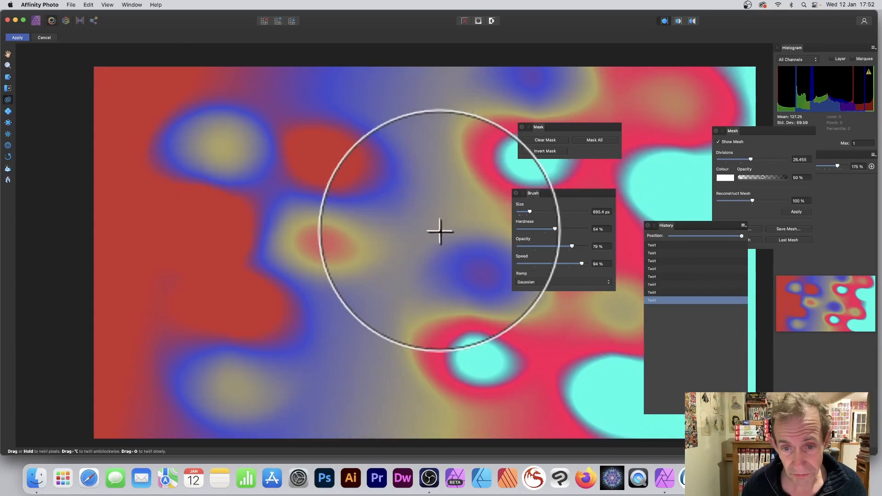
{"action": "left_click_drag", "start_coordinate": [441, 230], "coordinate": [457, 233]}
{"action": "left_click_drag", "start_coordinate": [173, 266], "coordinate": [173, 266]}
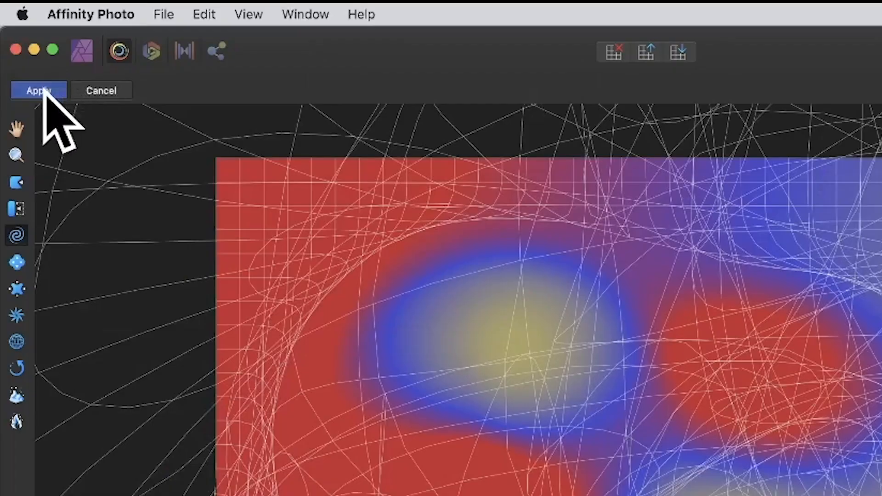
{"action": "left_click", "coordinate": [18, 37]}
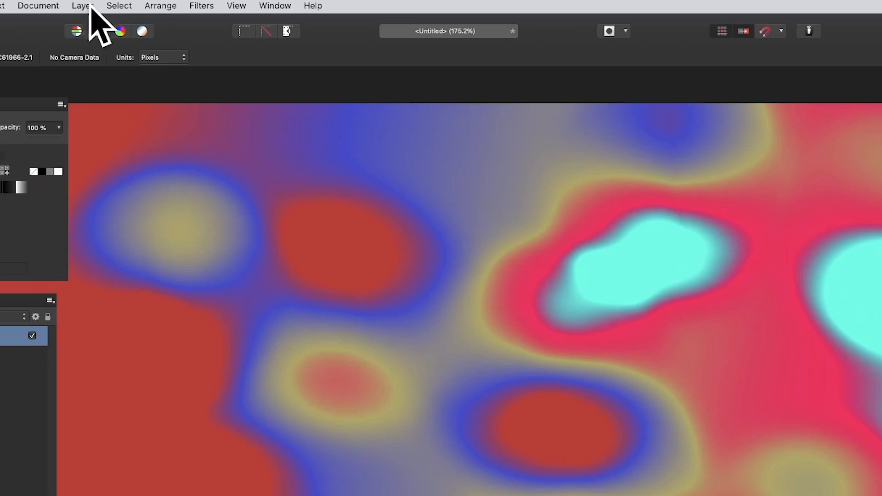
Step: Add a new pixel layer and fill it with a diagonal linear gradient using the same red, blue, olive, pink and cyan preset
{"action": "left_click", "coordinate": [162, 4]}
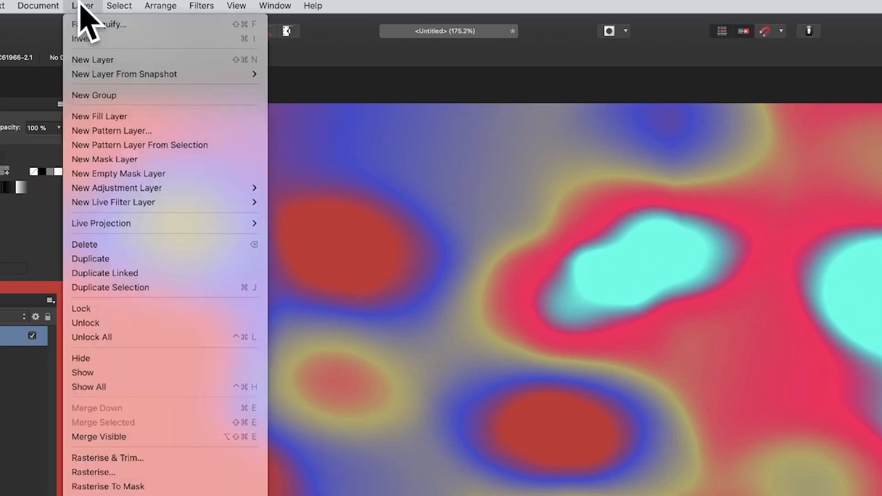
{"action": "left_click", "coordinate": [92, 60]}
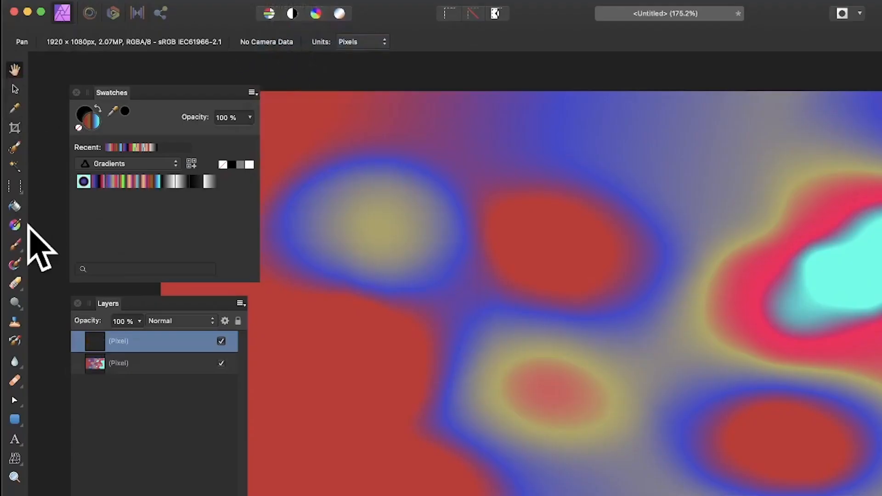
{"action": "left_click", "coordinate": [14, 225]}
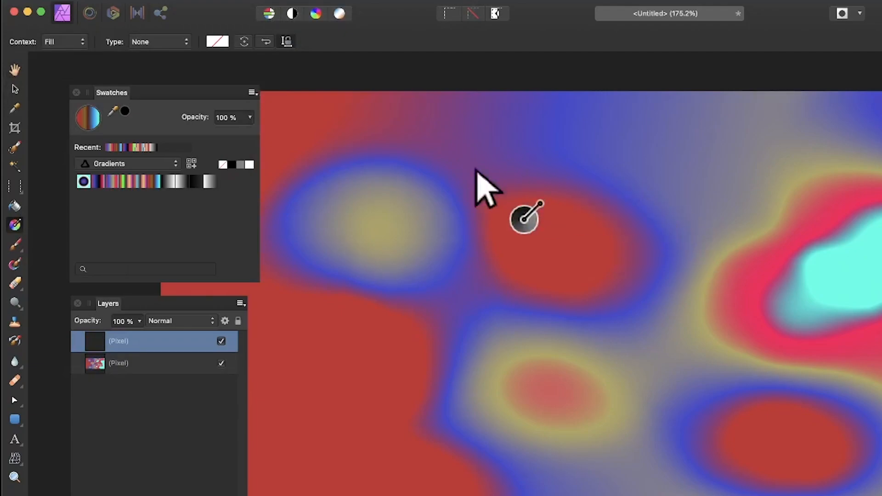
{"action": "left_click_drag", "start_coordinate": [367, 158], "coordinate": [691, 307]}
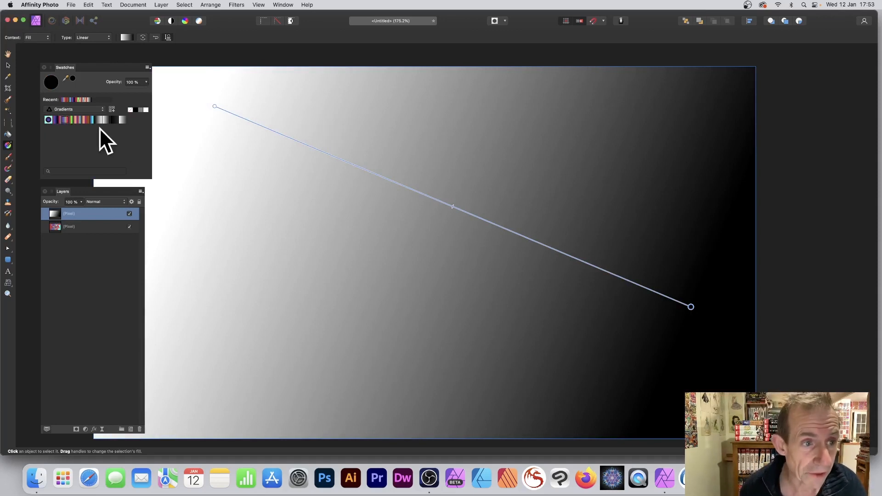
{"action": "left_click", "coordinate": [67, 120]}
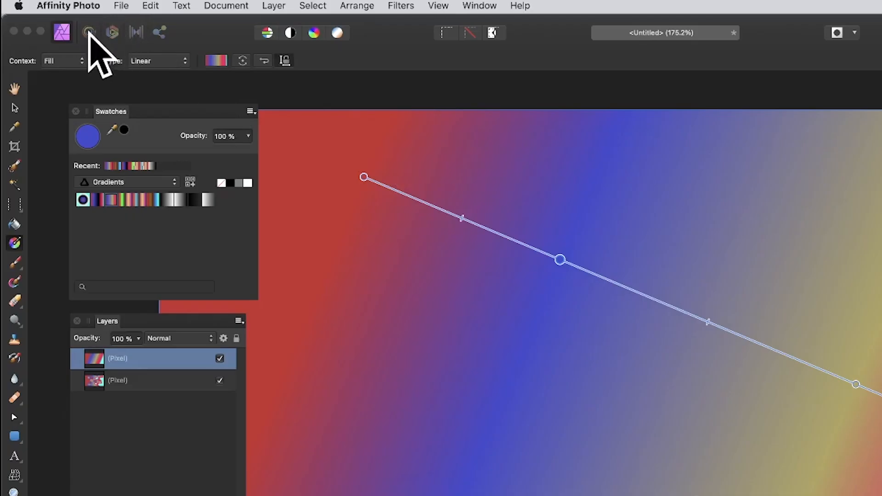
Step: Liquify the new layer with several Twirl strokes at the upper centre, lower centre, middle left and upper right, and apply the result
{"action": "left_click", "coordinate": [88, 32]}
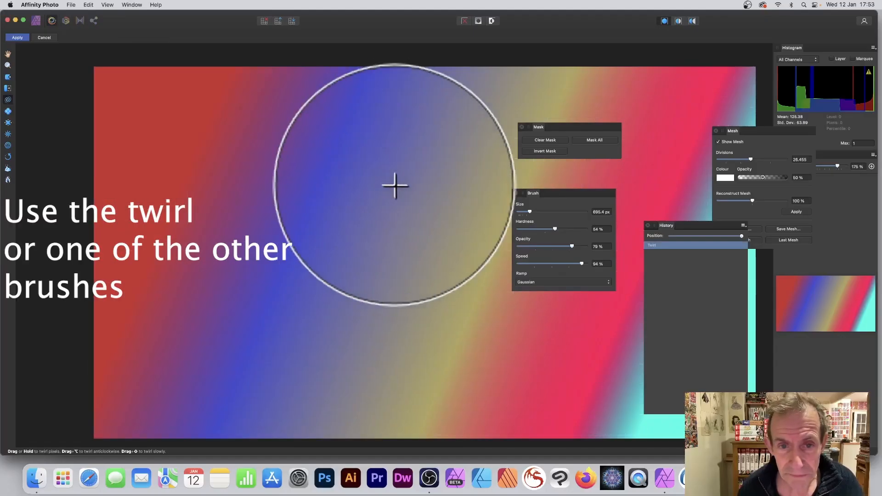
{"action": "mouse_move", "coordinate": [395, 185]}
{"action": "left_mouse_down"}
{"action": "mouse_move", "coordinate": [412, 197]}
{"action": "mouse_move", "coordinate": [412, 178]}
{"action": "mouse_move", "coordinate": [406, 192]}
{"action": "mouse_move", "coordinate": [418, 185]}
{"action": "mouse_move", "coordinate": [443, 192]}
{"action": "left_mouse_up"}
{"action": "left_click_drag", "start_coordinate": [519, 341], "coordinate": [462, 342]}
{"action": "mouse_move", "coordinate": [197, 289]}
{"action": "left_mouse_down"}
{"action": "mouse_move", "coordinate": [369, 303]}
{"action": "mouse_move", "coordinate": [371, 291]}
{"action": "left_mouse_up"}
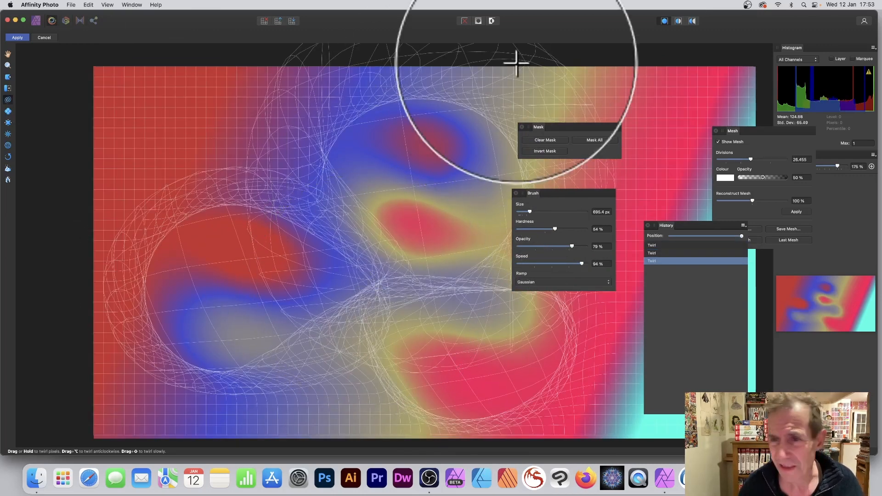
{"action": "left_click_drag", "start_coordinate": [652, 162], "coordinate": [662, 166]}
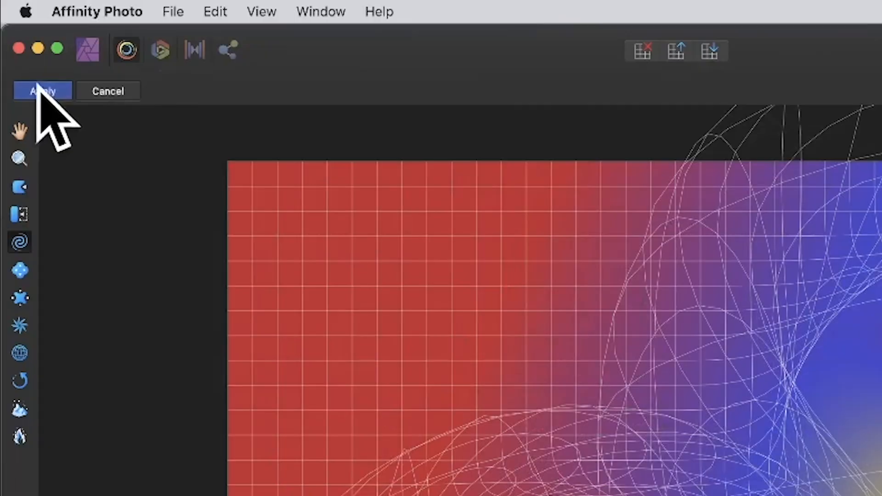
{"action": "left_click", "coordinate": [16, 37]}
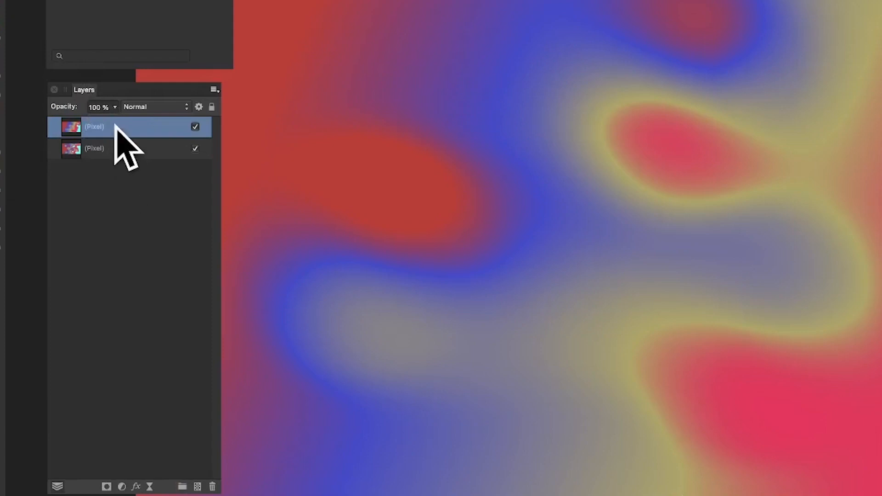
Step: Set the upper layer's blend mode to Lighten and merge the two pixel layers into one
{"action": "left_click", "coordinate": [154, 105]}
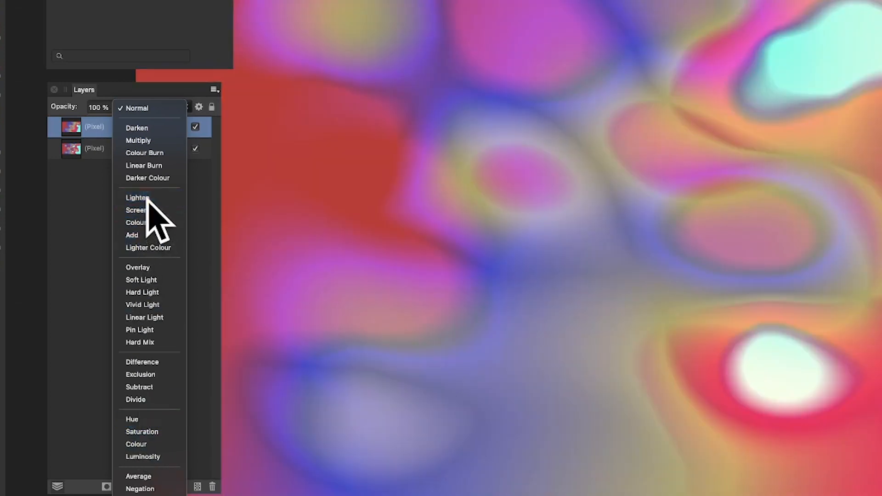
{"action": "left_click", "coordinate": [138, 197]}
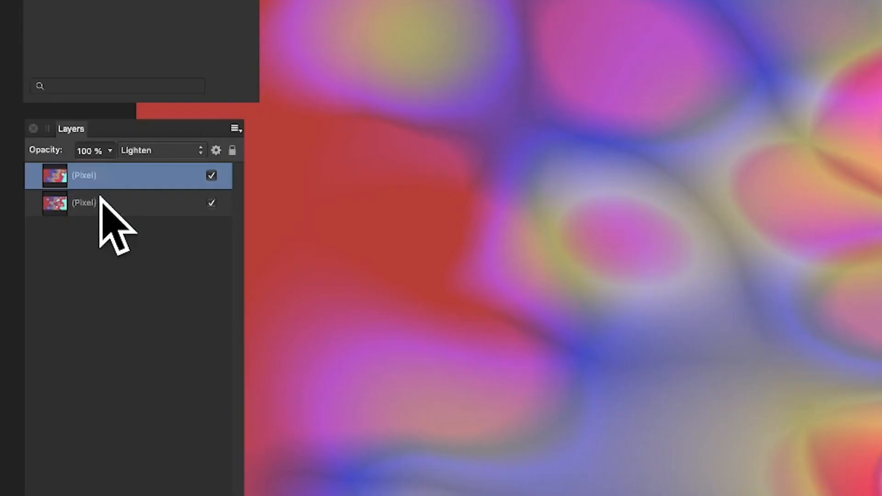
{"action": "left_click", "coordinate": [79, 226], "text": "shift"}
{"action": "left_click", "coordinate": [162, 4]}
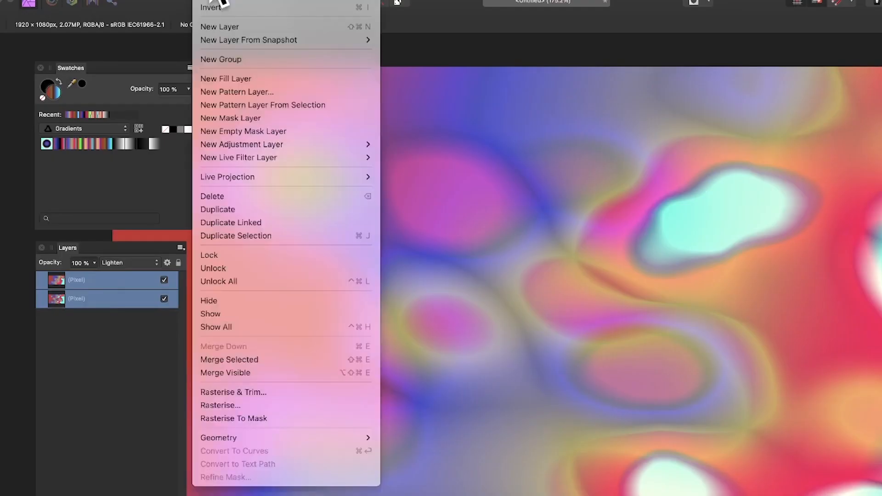
{"action": "left_click", "coordinate": [245, 360]}
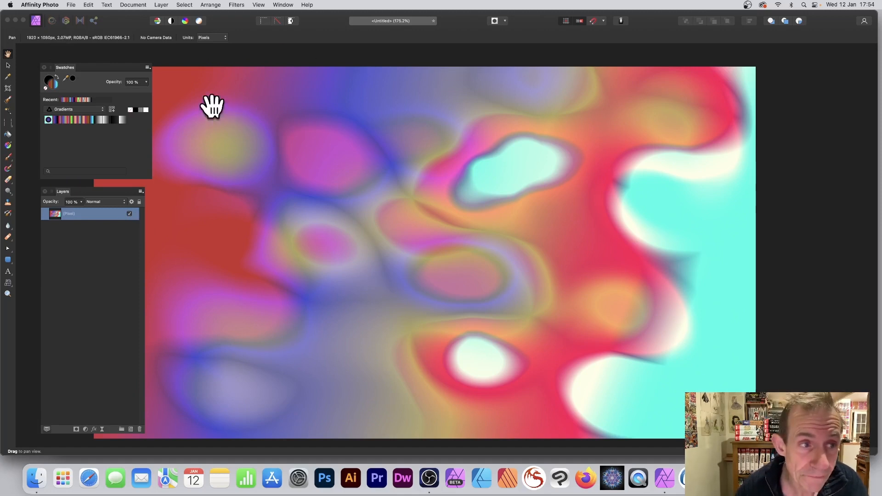
Step: Repeat the last Liquify distortion twice on the merged layer
{"action": "left_click", "coordinate": [8, 65]}
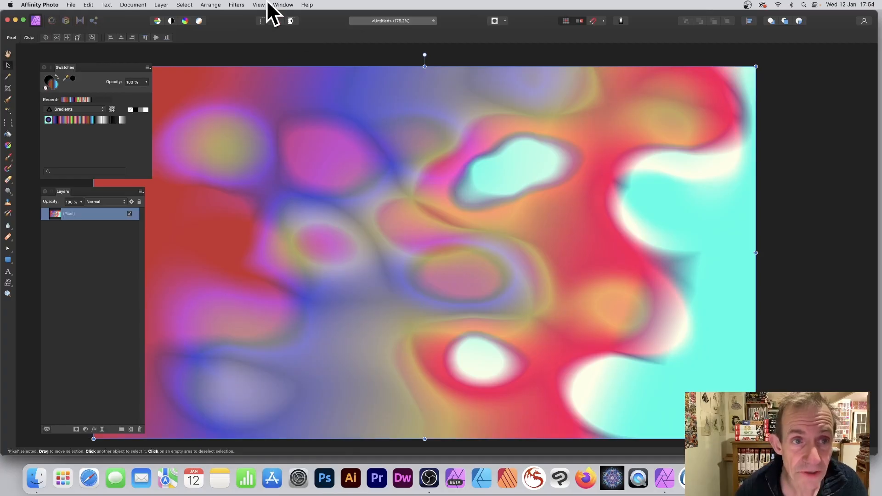
{"action": "left_click", "coordinate": [238, 3]}
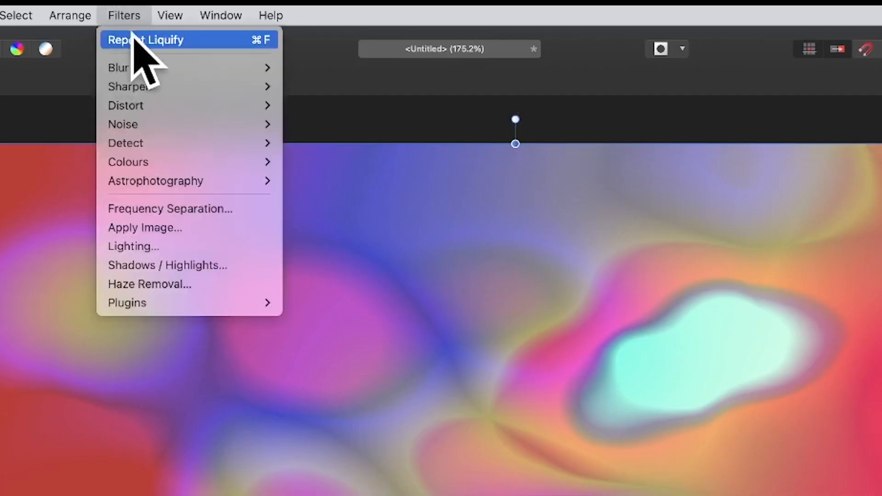
{"action": "left_click", "coordinate": [182, 40]}
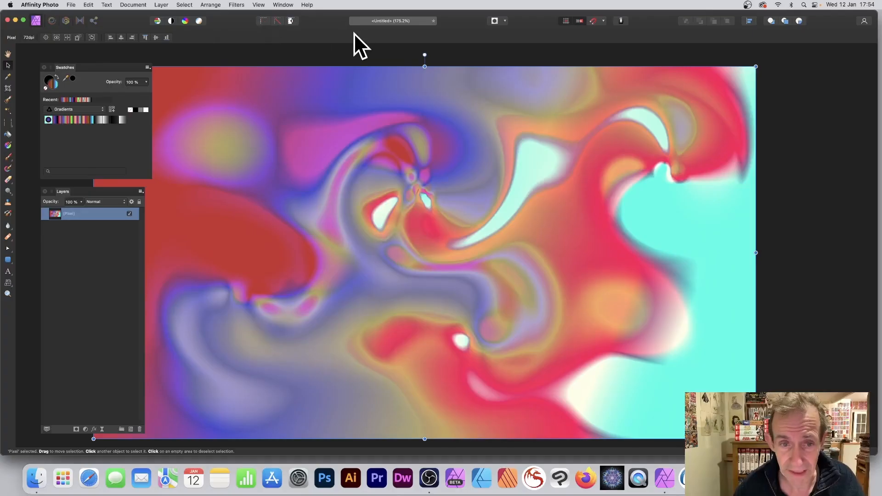
{"action": "left_click", "coordinate": [236, 5]}
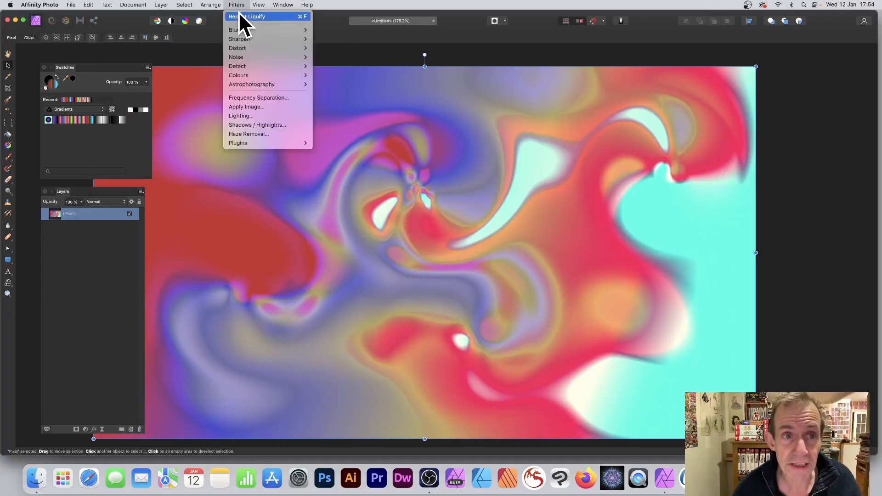
{"action": "left_click", "coordinate": [239, 16]}
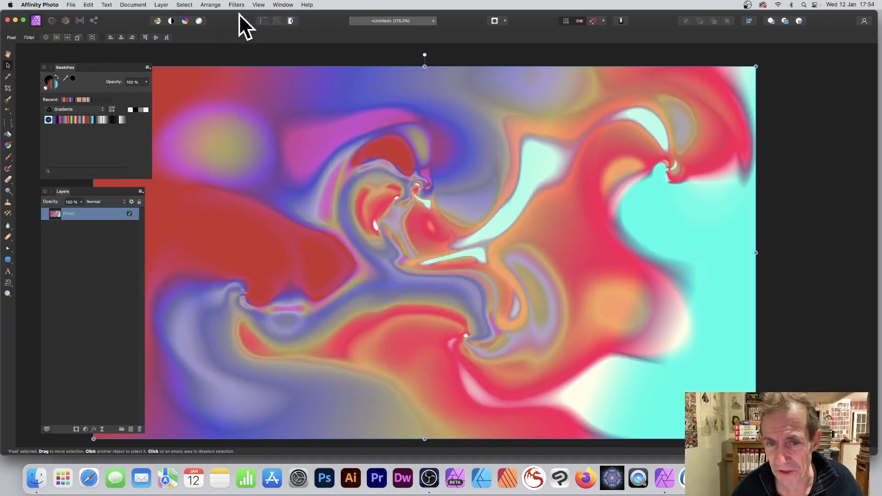
Step: Try a third repeat of the Liquify distortion on the merged layer and undo it
{"action": "left_click", "coordinate": [239, 4]}
{"action": "left_click", "coordinate": [237, 15]}
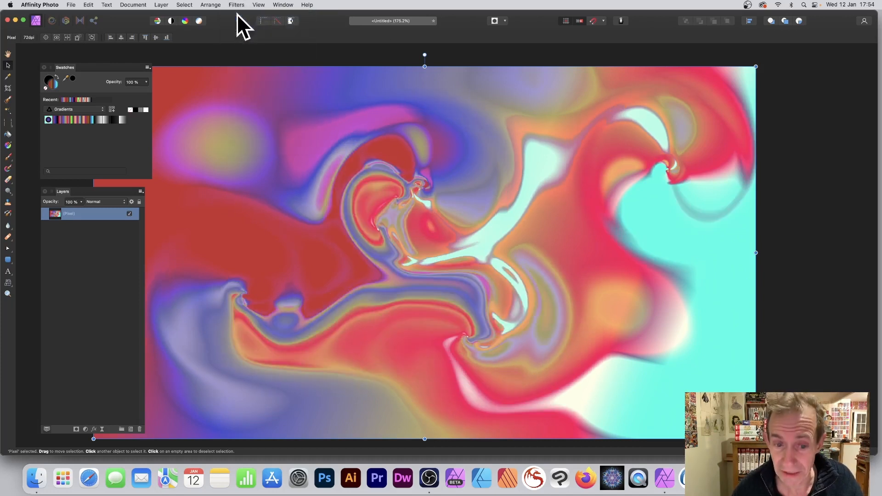
{"action": "key", "text": "super+z"}
{"action": "key", "text": "super+z"}
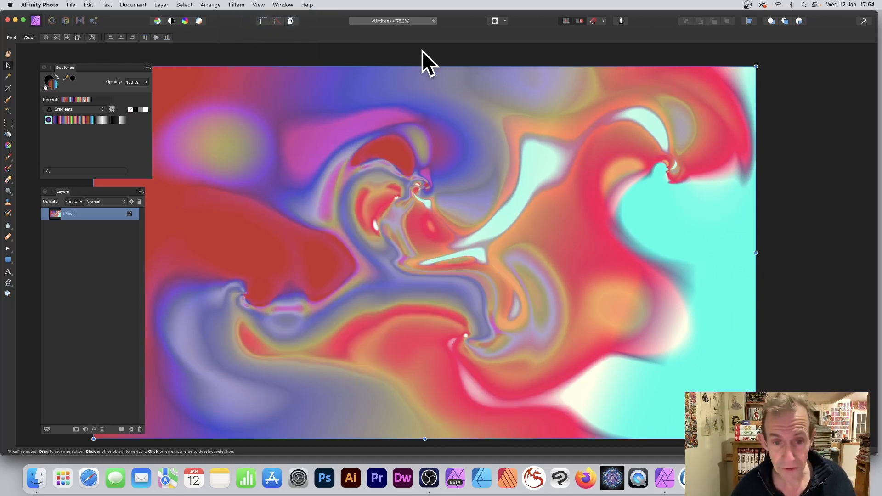
Step: Liquify the pixel layer with a leftward Push Forward stroke at the upper centre and six Twirl strokes from the upper centre outward across both halves
{"action": "left_click", "coordinate": [52, 20]}
{"action": "mouse_move", "coordinate": [473, 187]}
{"action": "left_mouse_down"}
{"action": "mouse_move", "coordinate": [356, 187]}
{"action": "mouse_move", "coordinate": [376, 209]}
{"action": "mouse_move", "coordinate": [358, 183]}
{"action": "mouse_move", "coordinate": [374, 197]}
{"action": "left_mouse_up"}
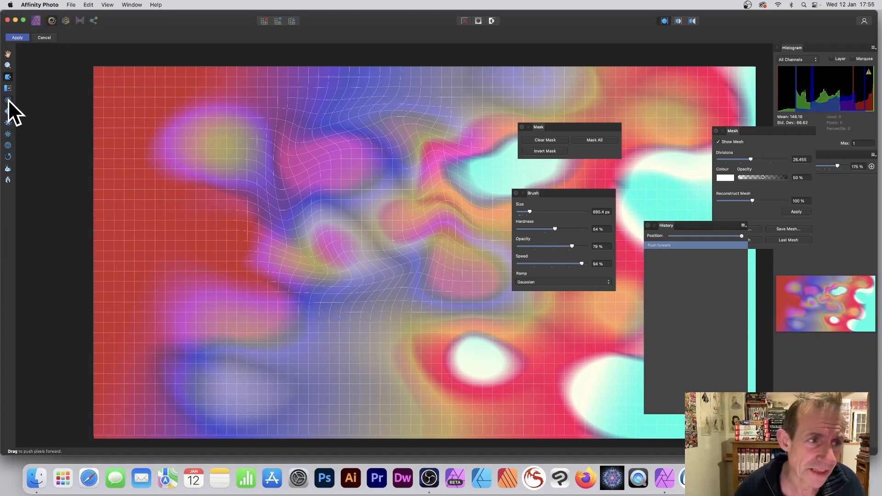
{"action": "left_click_drag", "start_coordinate": [387, 192], "coordinate": [388, 191]}
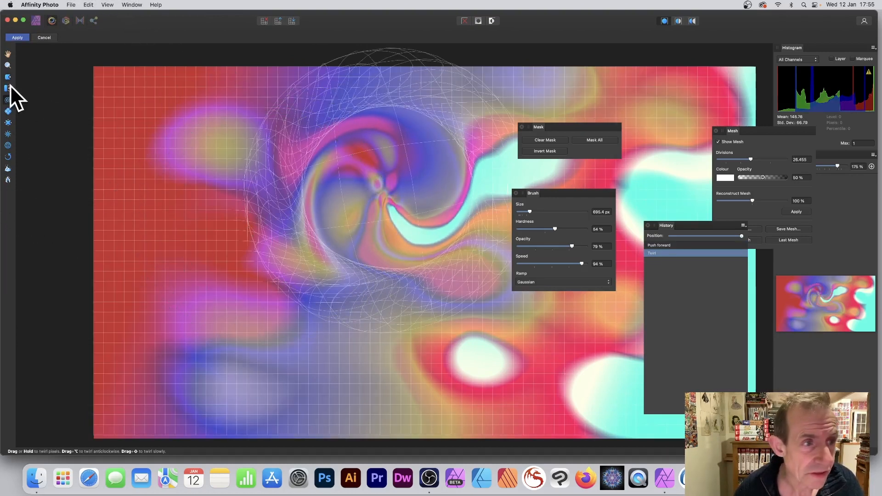
{"action": "left_click_drag", "start_coordinate": [256, 304], "coordinate": [256, 300]}
{"action": "left_click_drag", "start_coordinate": [453, 339], "coordinate": [450, 338]}
{"action": "left_click_drag", "start_coordinate": [502, 167], "coordinate": [498, 168]}
{"action": "left_click_drag", "start_coordinate": [656, 170], "coordinate": [660, 172]}
{"action": "left_click_drag", "start_coordinate": [606, 388], "coordinate": [601, 380]}
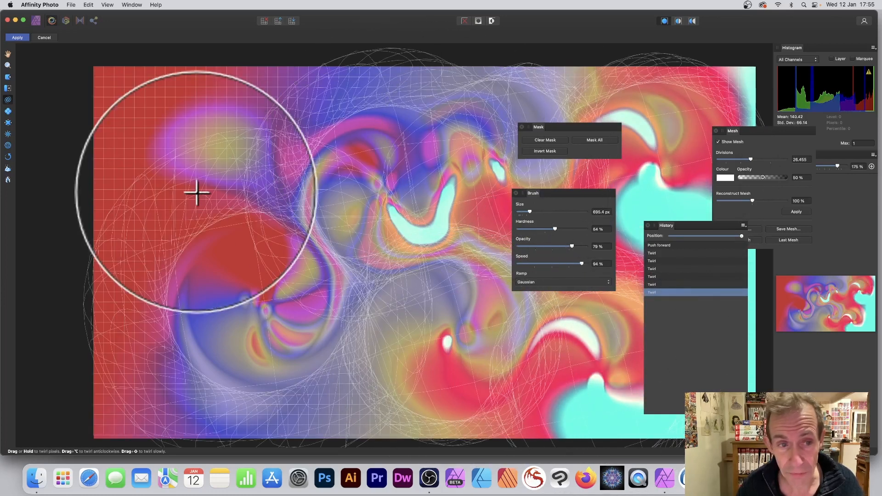
Step: Add three more Twirl strokes from the canvas's upper left to its upper centre and apply the Liquify result
{"action": "left_click_drag", "start_coordinate": [197, 191], "coordinate": [203, 186]}
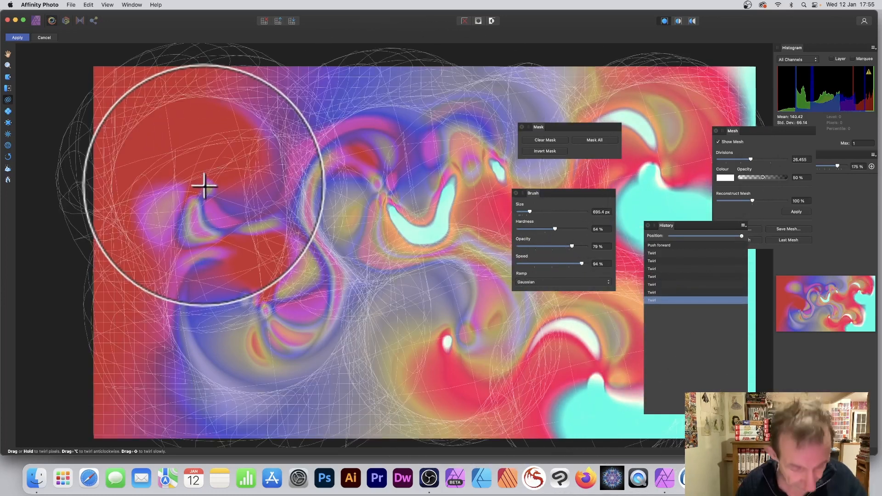
{"action": "left_click_drag", "start_coordinate": [315, 183], "coordinate": [315, 183]}
{"action": "left_click_drag", "start_coordinate": [407, 178], "coordinate": [408, 174]}
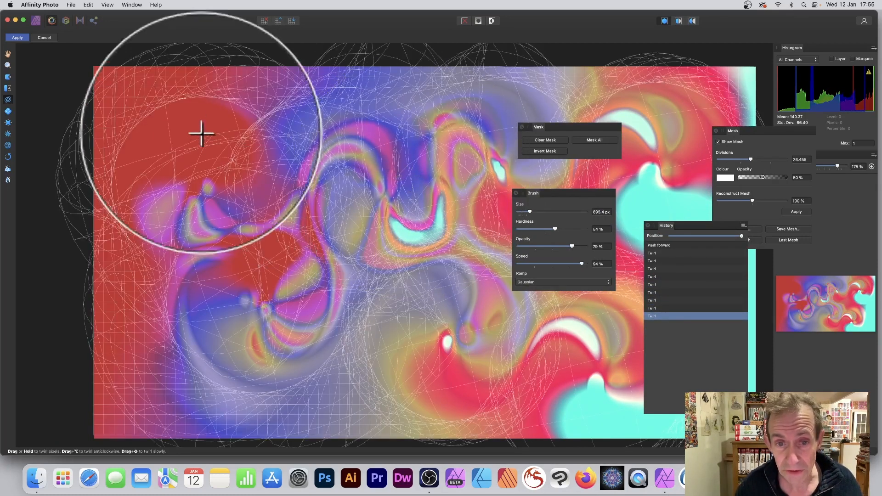
{"action": "left_click", "coordinate": [14, 37]}
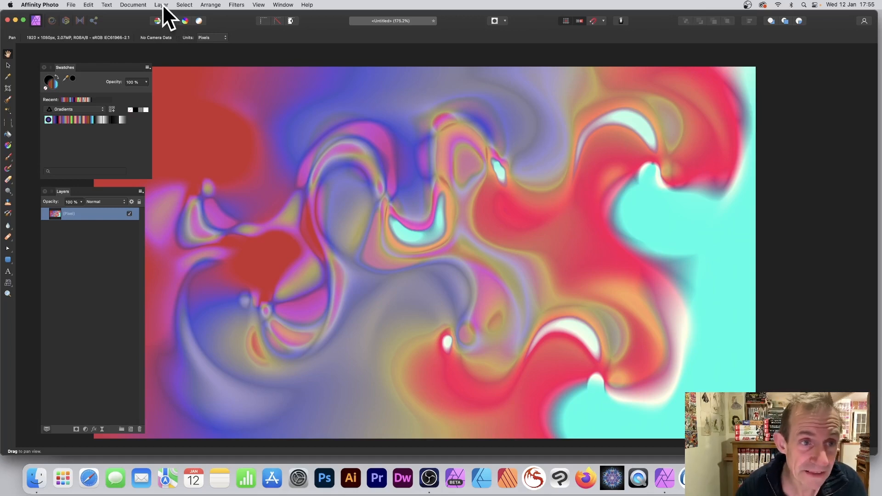
Step: Try repeating the newly applied Liquify distortion once on the pixel layer and undo the repeat
{"action": "left_click", "coordinate": [8, 65]}
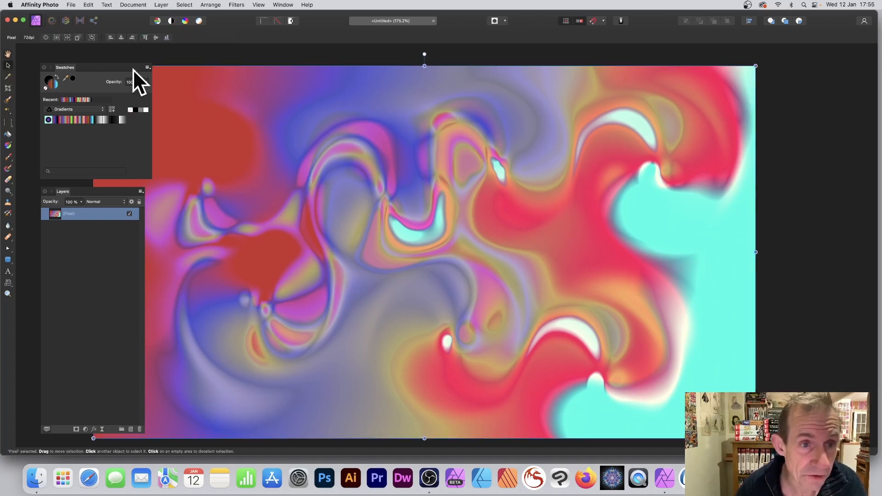
{"action": "left_click", "coordinate": [161, 5]}
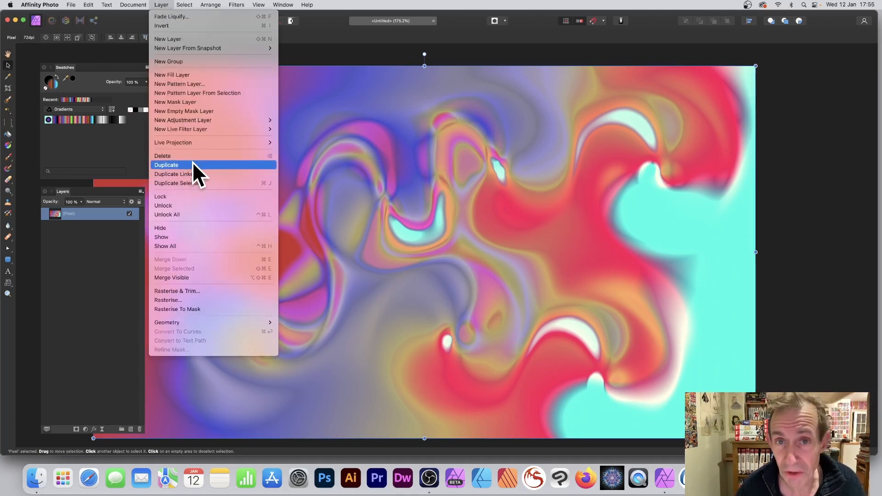
{"action": "left_click", "coordinate": [500, 176]}
{"action": "left_click", "coordinate": [235, 4]}
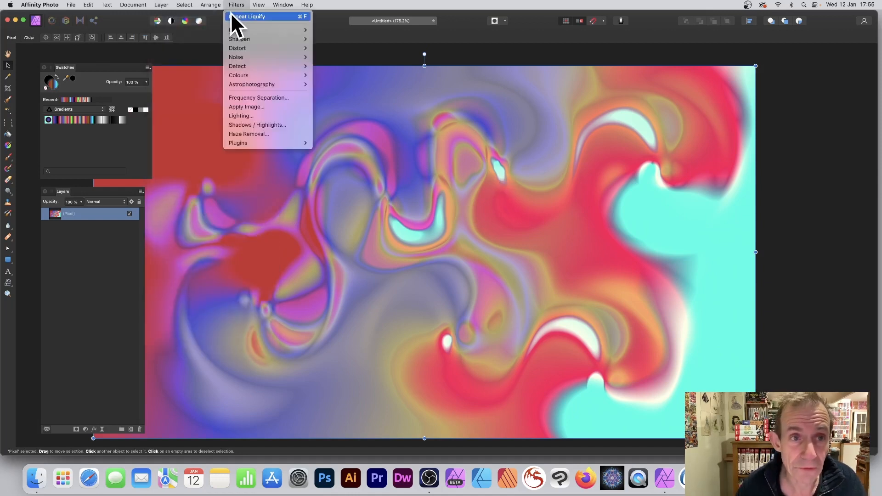
{"action": "left_click", "coordinate": [231, 16]}
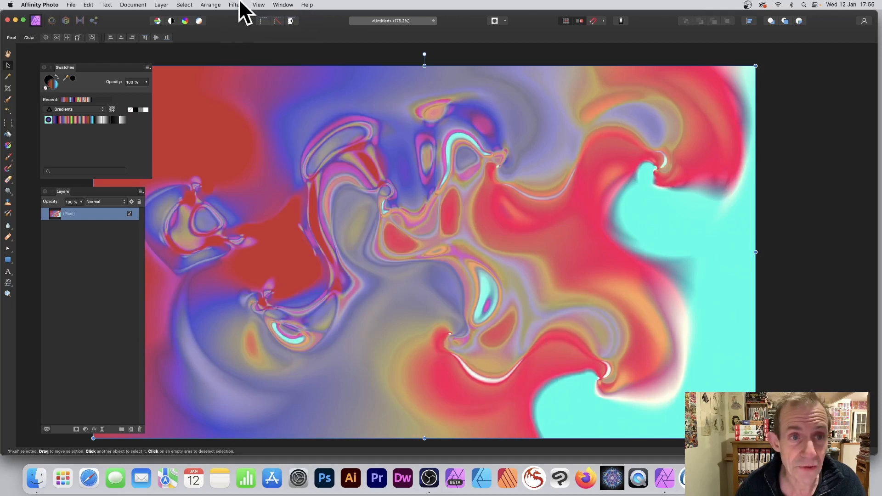
{"action": "key", "text": "super+z"}
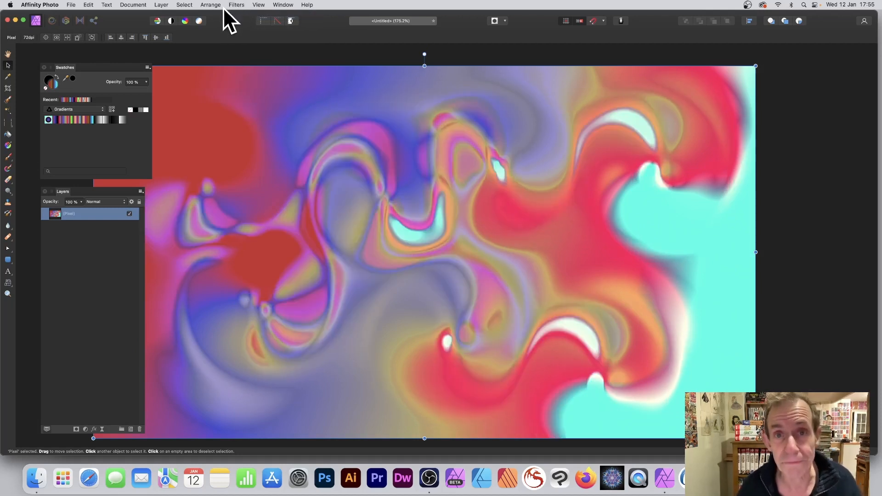